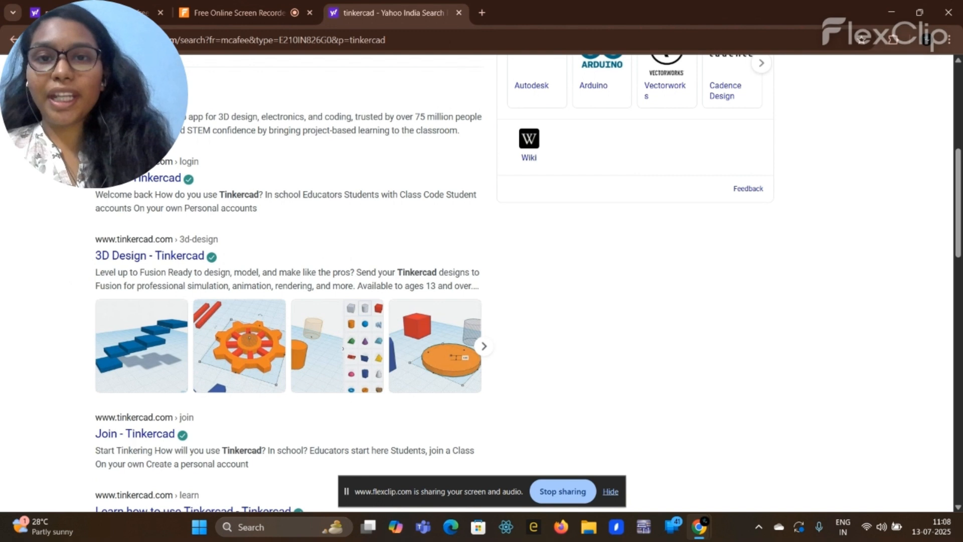
# Step: Open the Tinkercad site from the search results and create a new Circuits design
pyautogui.click(123, 100)
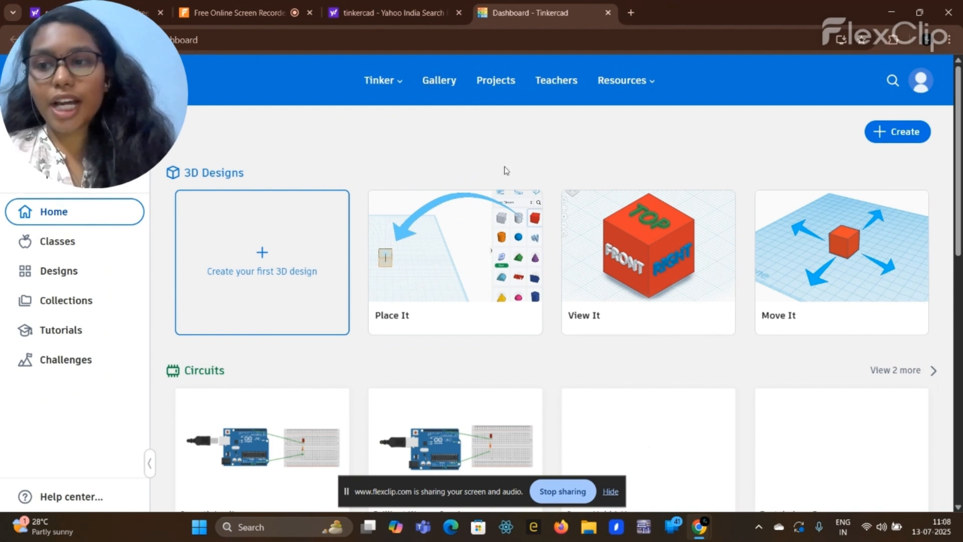
pyautogui.click(899, 132)
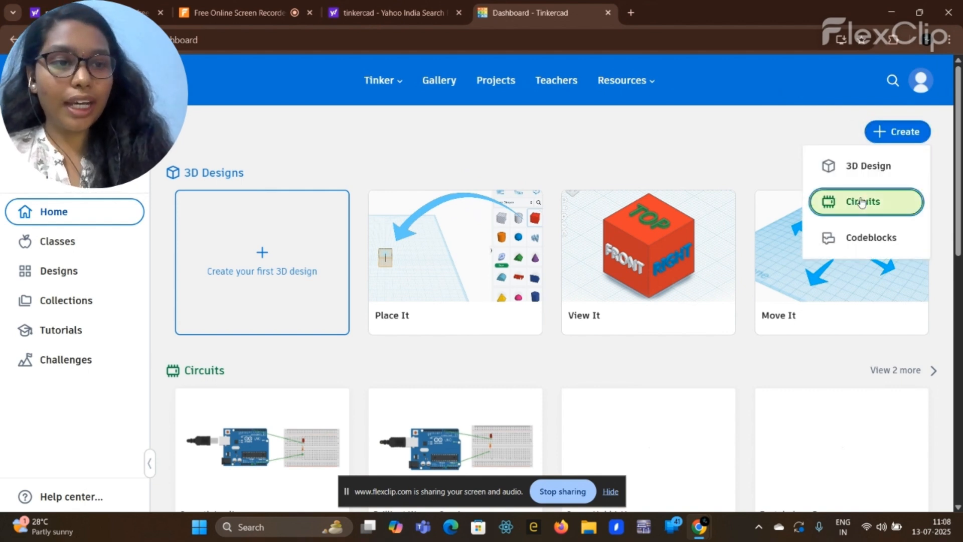
pyautogui.click(862, 202)
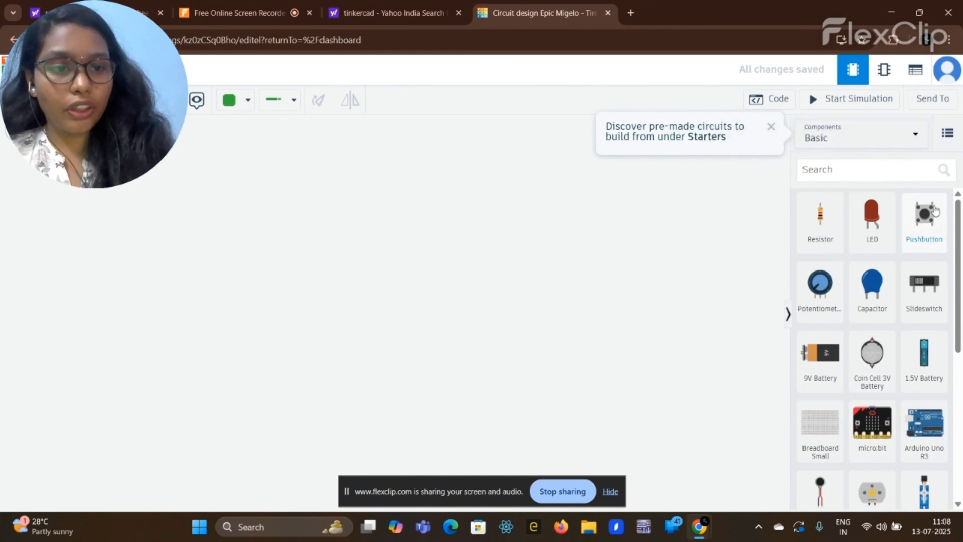
# Step: Look through the basic component library and the code editor of the empty circuit
pyautogui.scroll(-1, 892, 288)
pyautogui.scroll(-3, 893, 290)
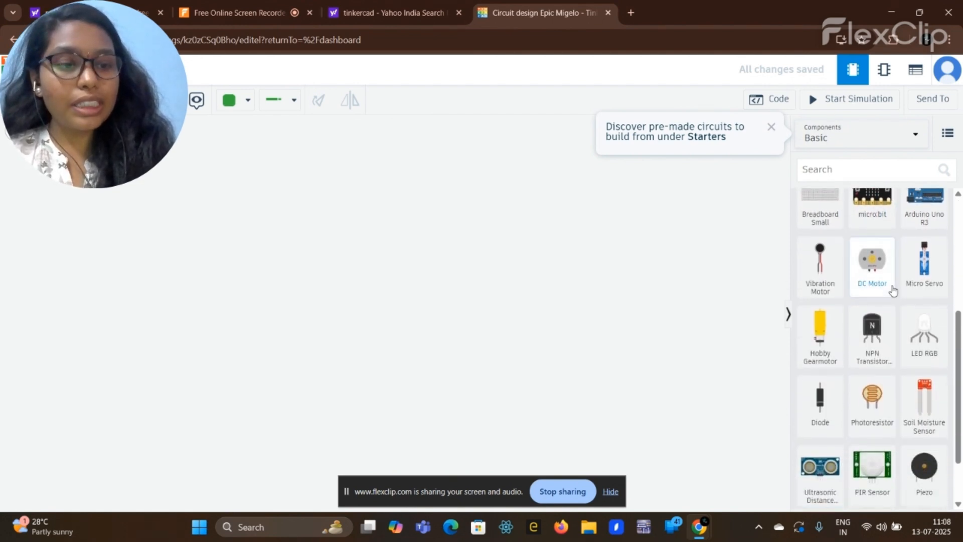
pyautogui.scroll(-1, 892, 290)
pyautogui.scroll(1, 893, 289)
pyautogui.scroll(5, 892, 290)
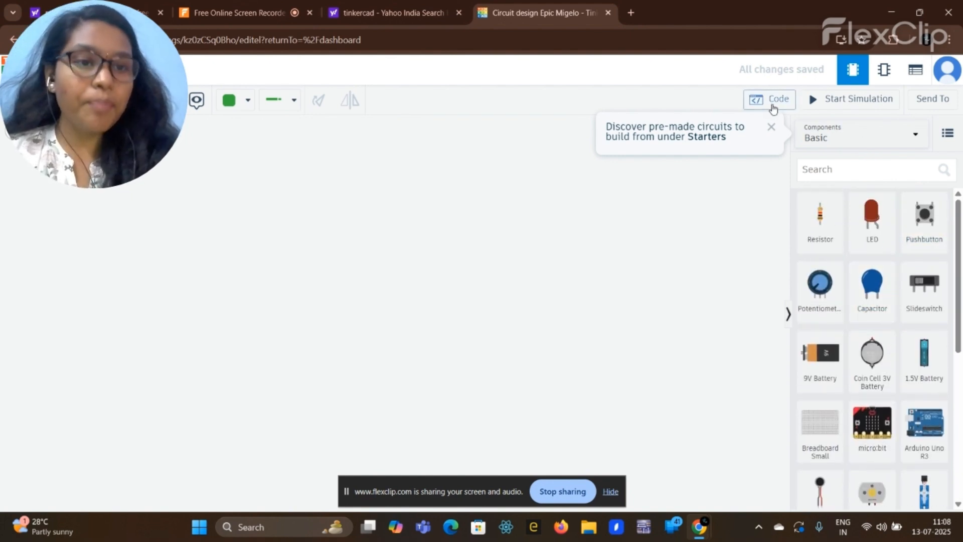
pyautogui.click(772, 107)
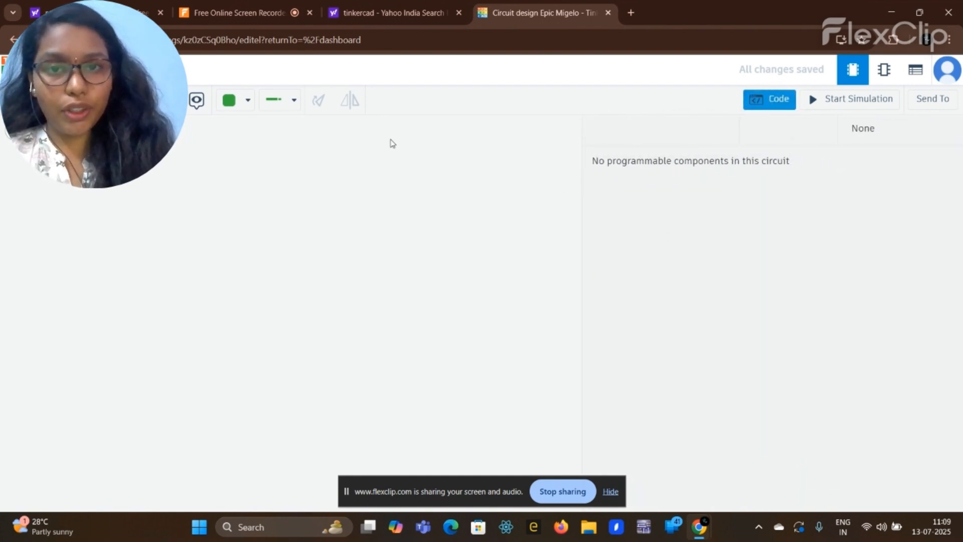
pyautogui.click(770, 99)
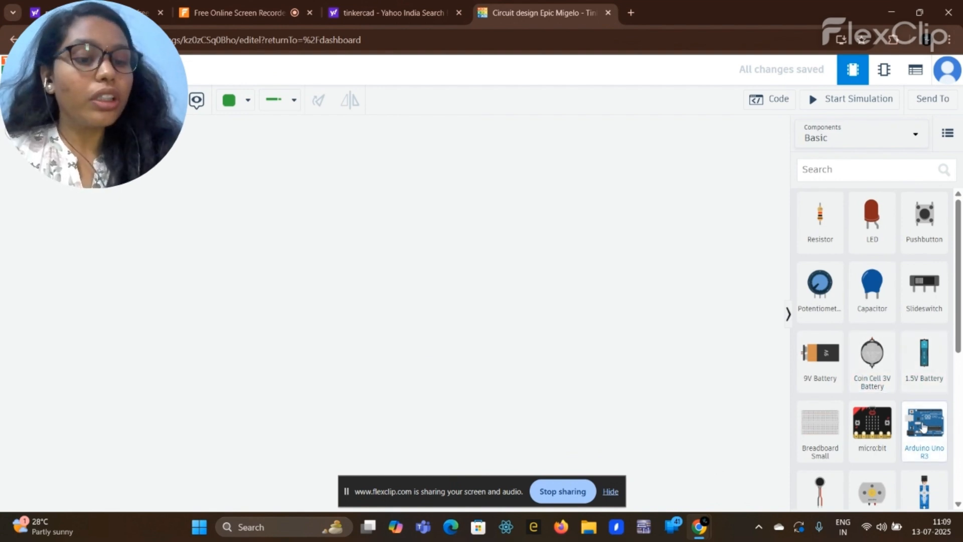
# Step: Place an Arduino Uno R3 in the workspace with a small breadboard beside it
pyautogui.moveTo(923, 427); pyautogui.dragTo(183, 271)
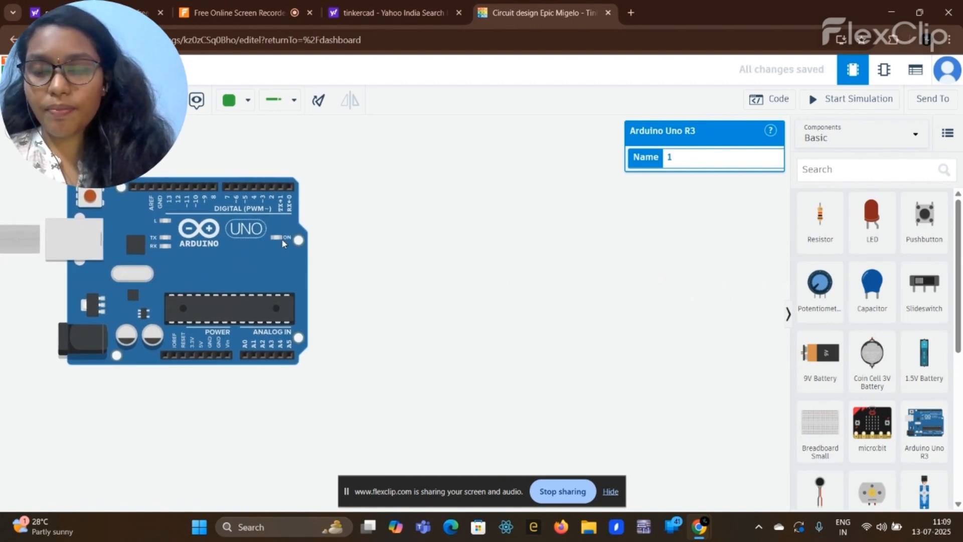
pyautogui.moveTo(818, 422); pyautogui.dragTo(559, 272)
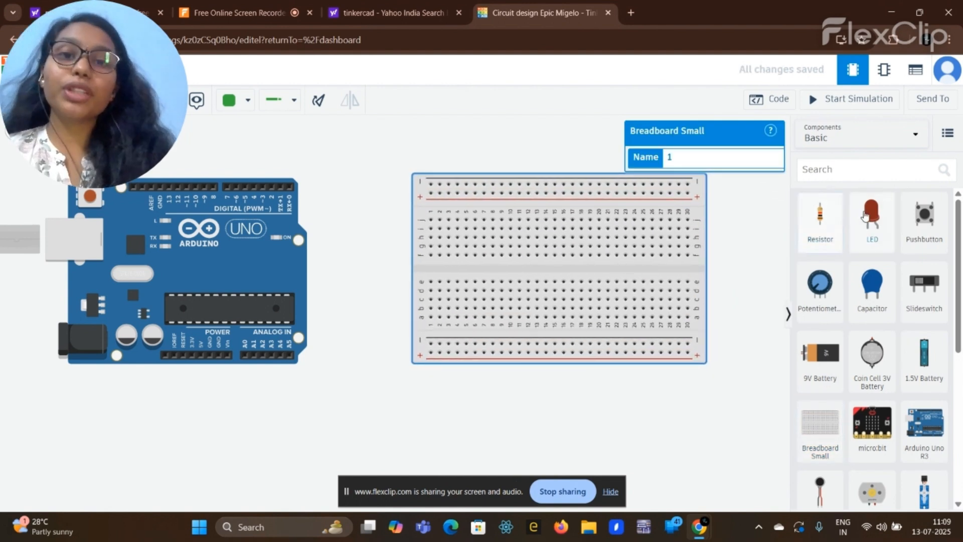
# Step: Place a resistor across the breadboard's centre gap at column 11 and an LED above it with its legs in columns 11 and 12
pyautogui.click(809, 228)
pyautogui.moveTo(803, 228); pyautogui.dragTo(518, 275)
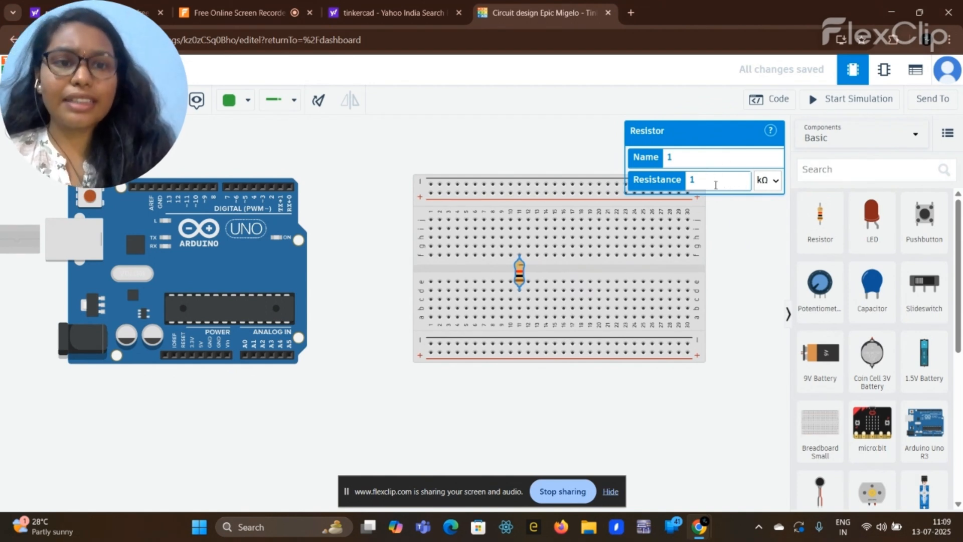
pyautogui.click(746, 241)
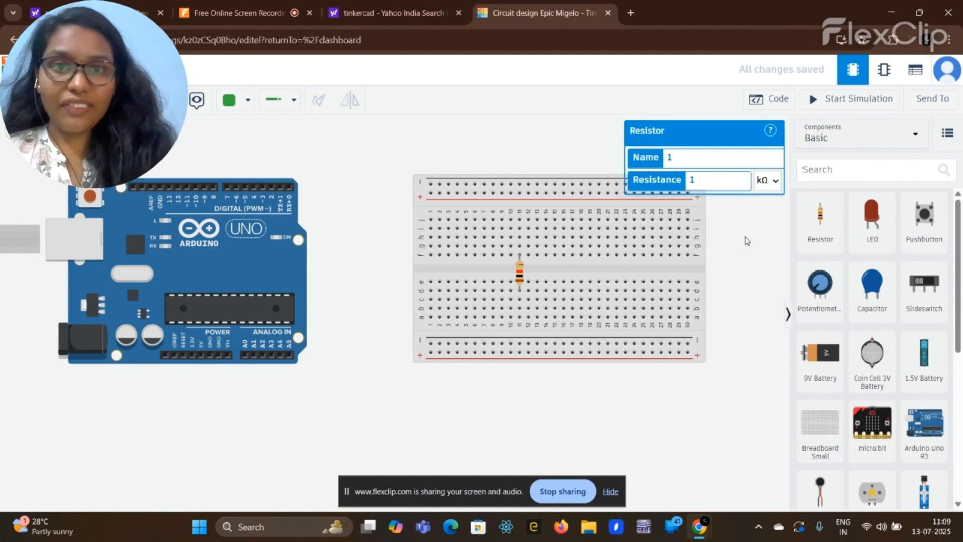
pyautogui.moveTo(875, 232); pyautogui.dragTo(523, 247)
pyautogui.click(522, 247)
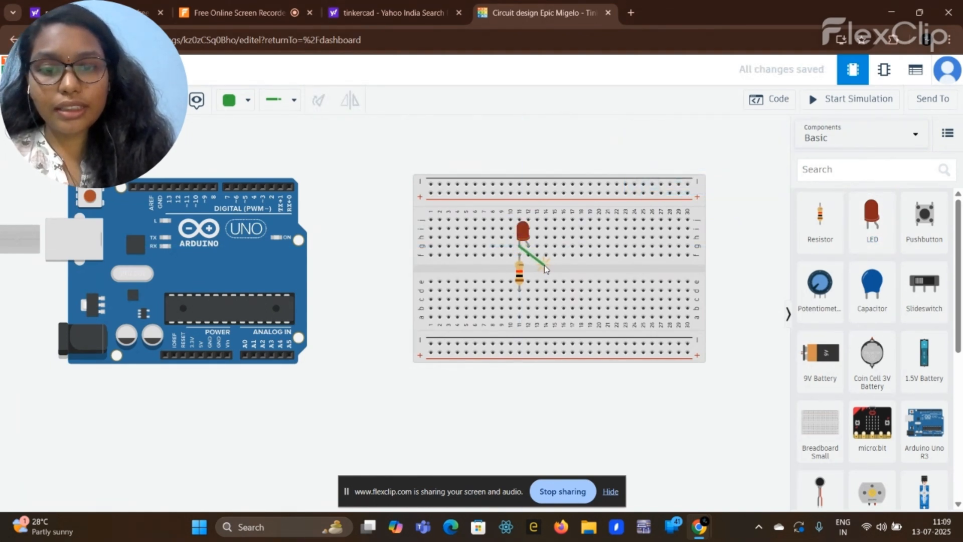
pyautogui.press('Escape')
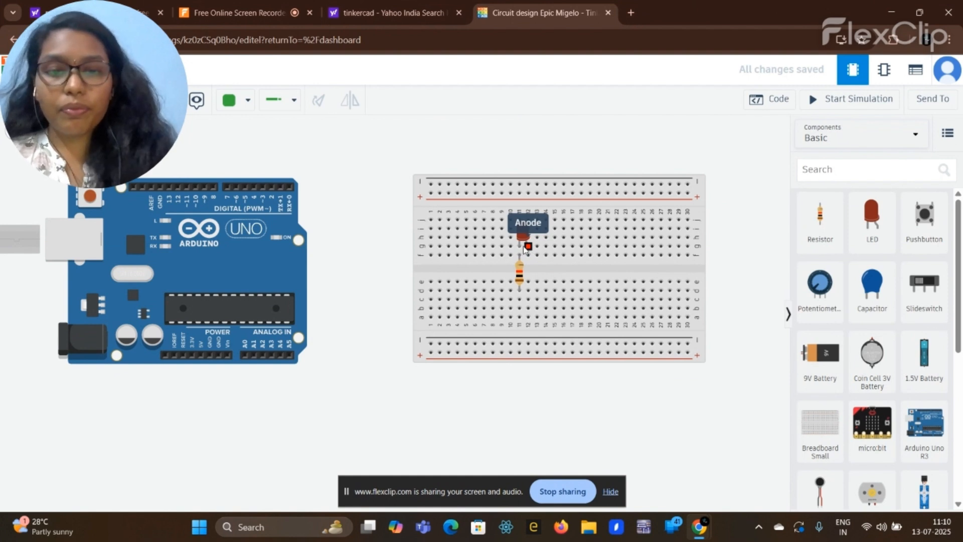
# Step: Wire the LED's anode to Arduino pin D7 and the breadboard column below the resistor to an Arduino GND pin
pyautogui.click(527, 247)
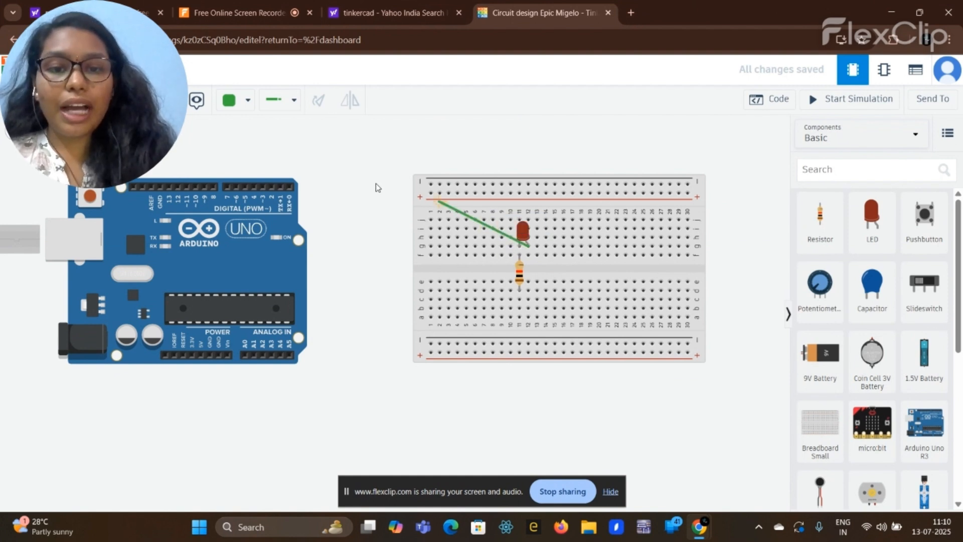
pyautogui.click(229, 189)
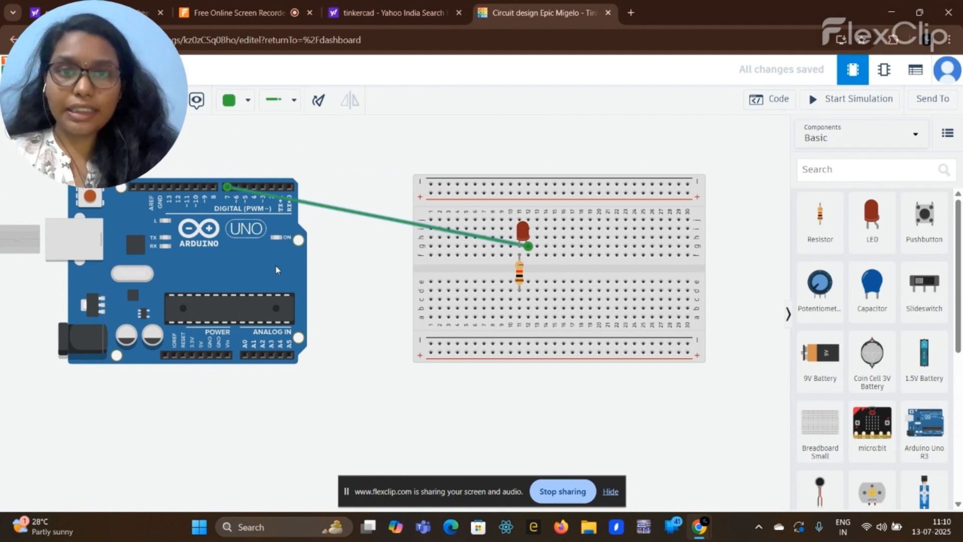
pyautogui.click(519, 301)
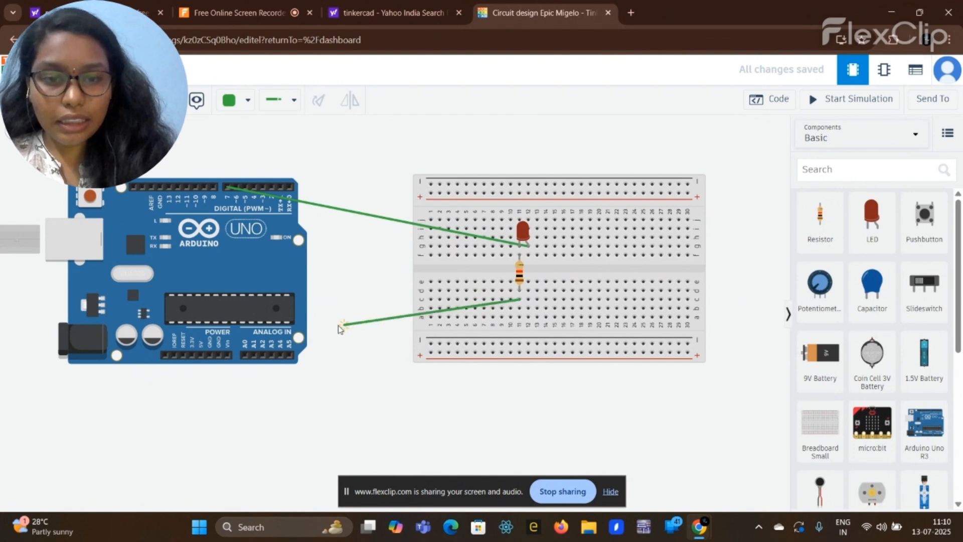
pyautogui.click(219, 355)
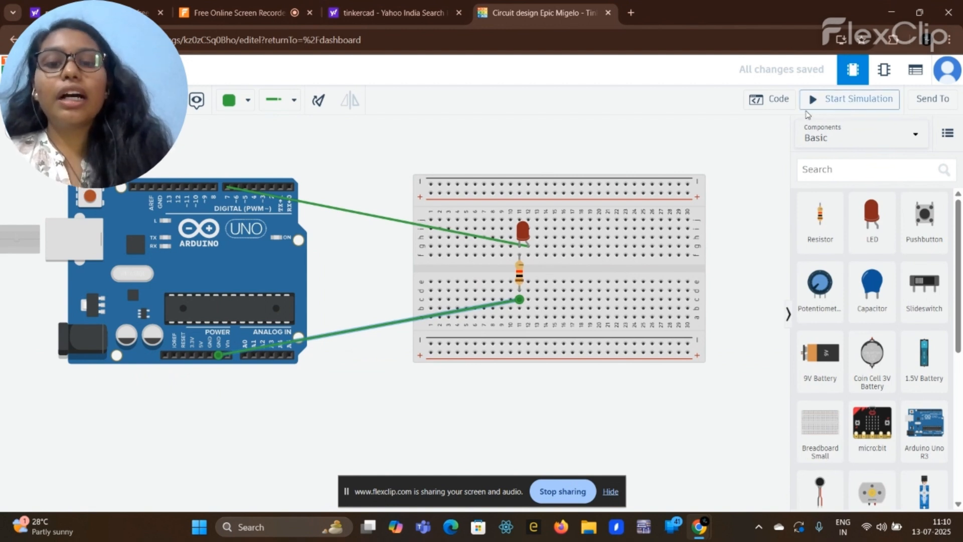
# Step: Show the Arduino's code and switch the edit mode from Blocks to Text, accepting the loss of the blocks
pyautogui.click(767, 101)
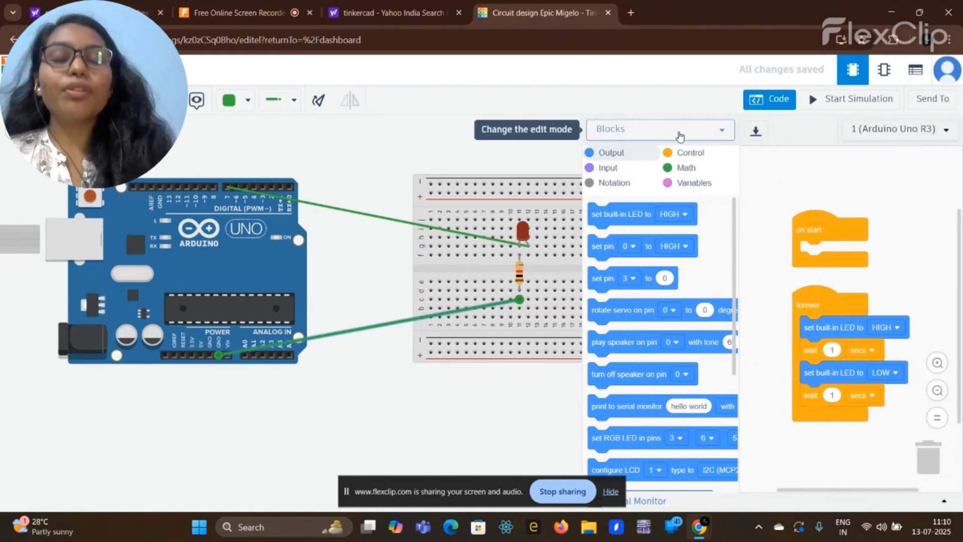
pyautogui.click(679, 135)
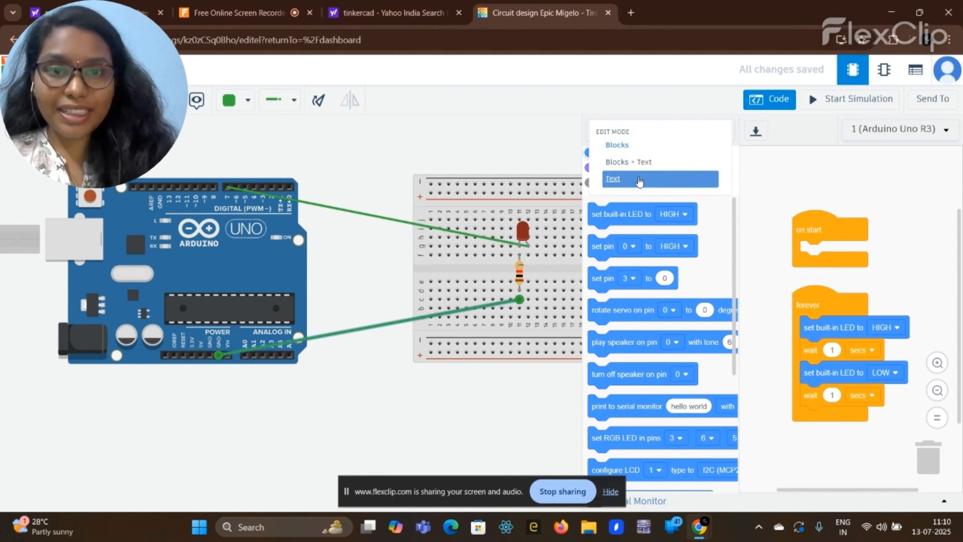
pyautogui.click(639, 181)
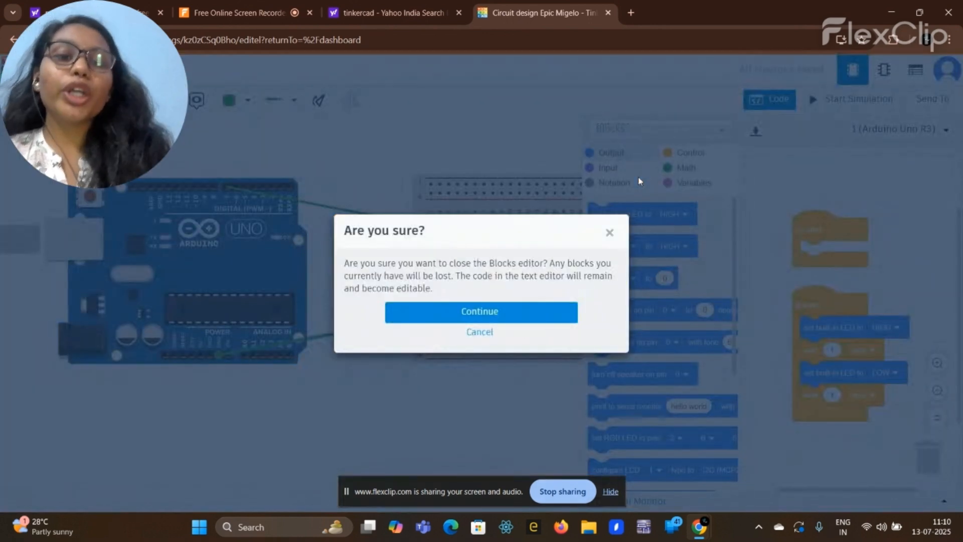
pyautogui.click(519, 313)
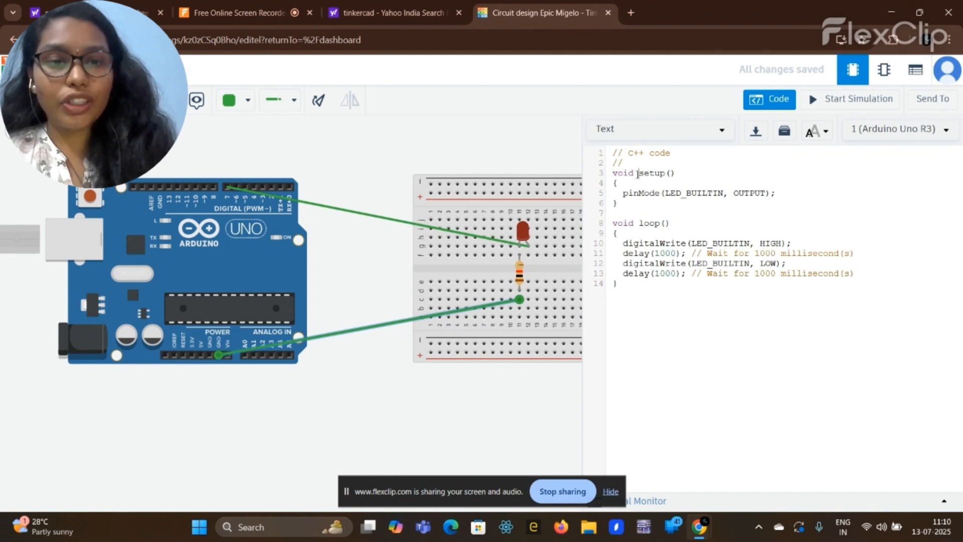
pyautogui.moveTo(637, 174); pyautogui.dragTo(682, 180)
pyautogui.click(682, 181)
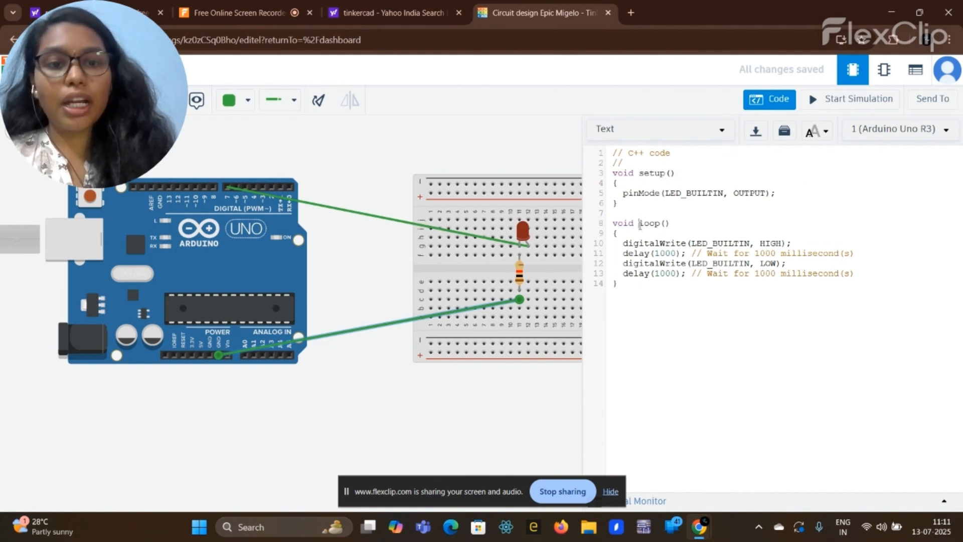
pyautogui.moveTo(639, 224); pyautogui.dragTo(684, 226)
pyautogui.click(683, 225)
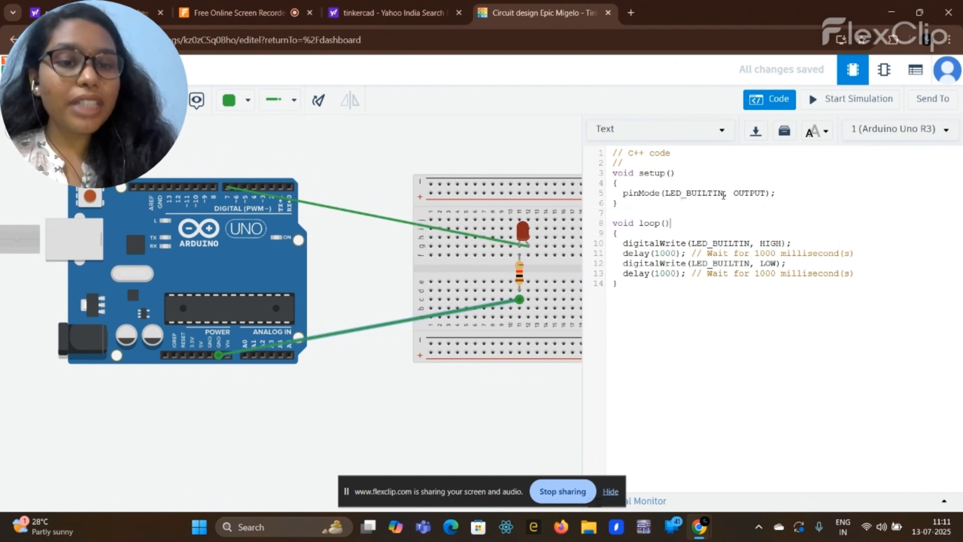
# Step: Replace LED_BUILTIN with 7 in the pinMode call inside setup()
pyautogui.click(723, 194)
pyautogui.press('BackSpace')
pyautogui.press('BackSpace')
pyautogui.press('BackSpace')
pyautogui.press('BackSpace')
pyautogui.press('BackSpace')
pyautogui.press('BackSpace')
pyautogui.press('BackSpace')
pyautogui.press('BackSpace')
pyautogui.press('BackSpace')
pyautogui.press('BackSpace')
pyautogui.press('BackSpace')
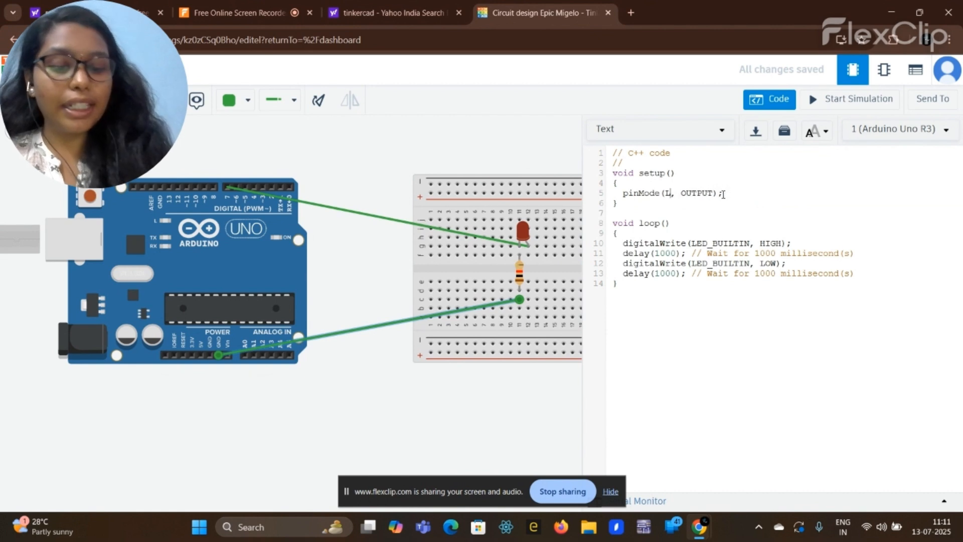
pyautogui.write('7')
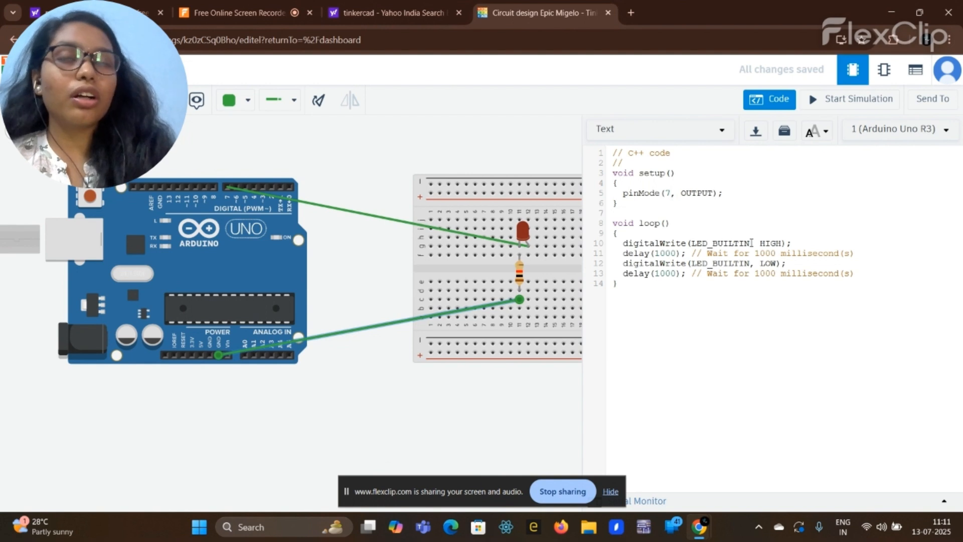
pyautogui.moveTo(759, 243); pyautogui.dragTo(777, 264)
pyautogui.click(759, 263)
pyautogui.click(777, 264)
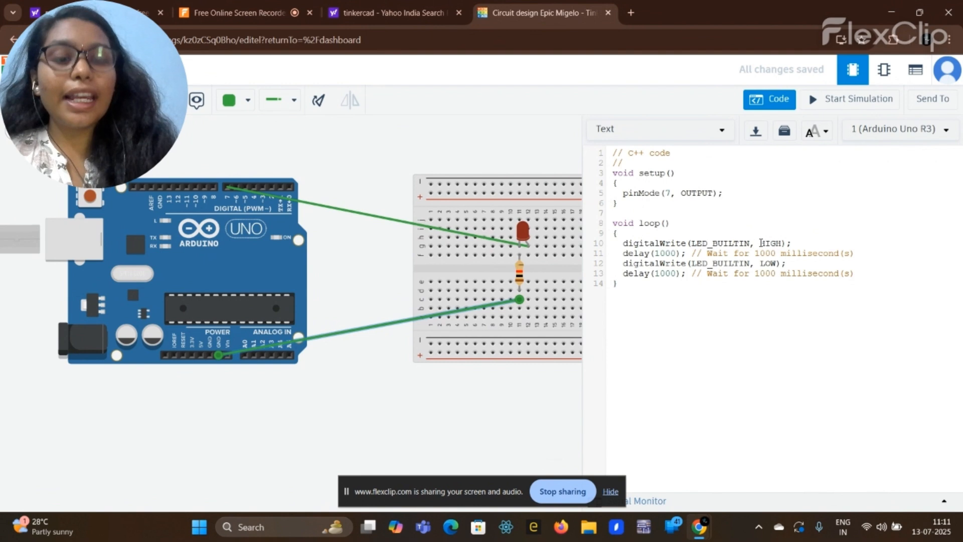
# Step: Replace LED_BUILTIN with 7 in the digitalWrite HIGH call inside loop()
pyautogui.click(749, 242)
pyautogui.press('BackSpace')
pyautogui.press('BackSpace')
pyautogui.press('BackSpace')
pyautogui.press('BackSpace')
pyautogui.press('BackSpace')
pyautogui.press('BackSpace')
pyautogui.press('BackSpace')
pyautogui.press('BackSpace')
pyautogui.press('BackSpace')
pyautogui.press('BackSpace')
pyautogui.press('BackSpace')
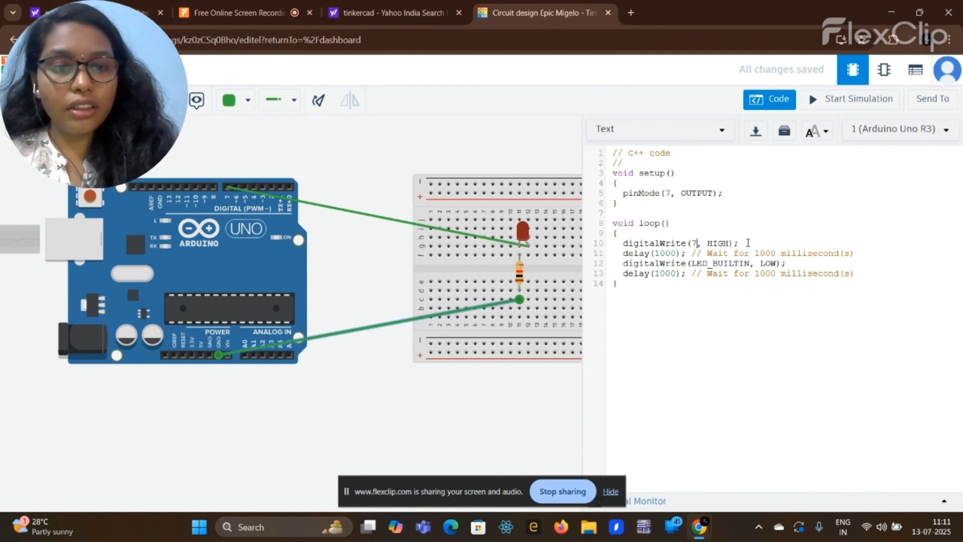
pyautogui.write('7')
# Step: Review the digitalWrite HIGH, delay and digitalWrite LOW lines in loop()
pyautogui.moveTo(618, 253); pyautogui.dragTo(681, 253)
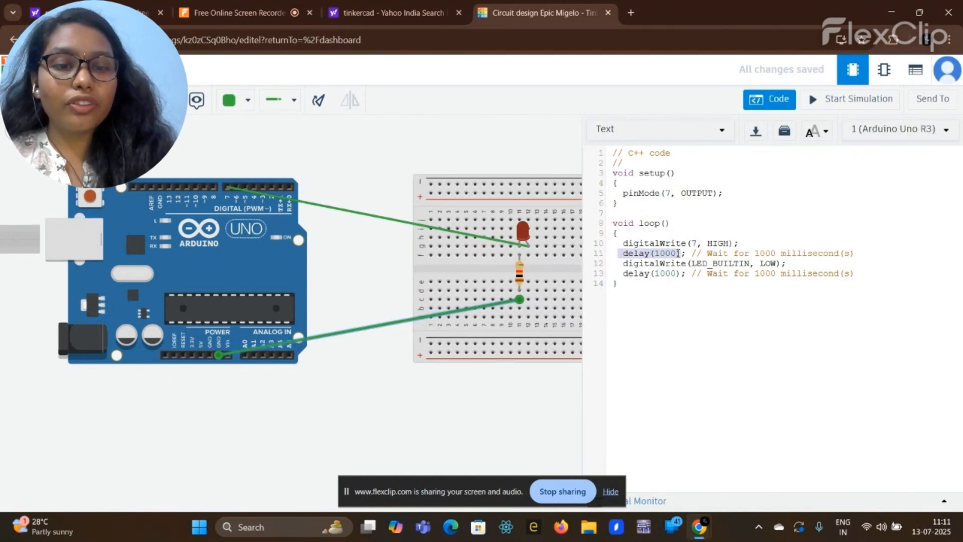
pyautogui.click(685, 254)
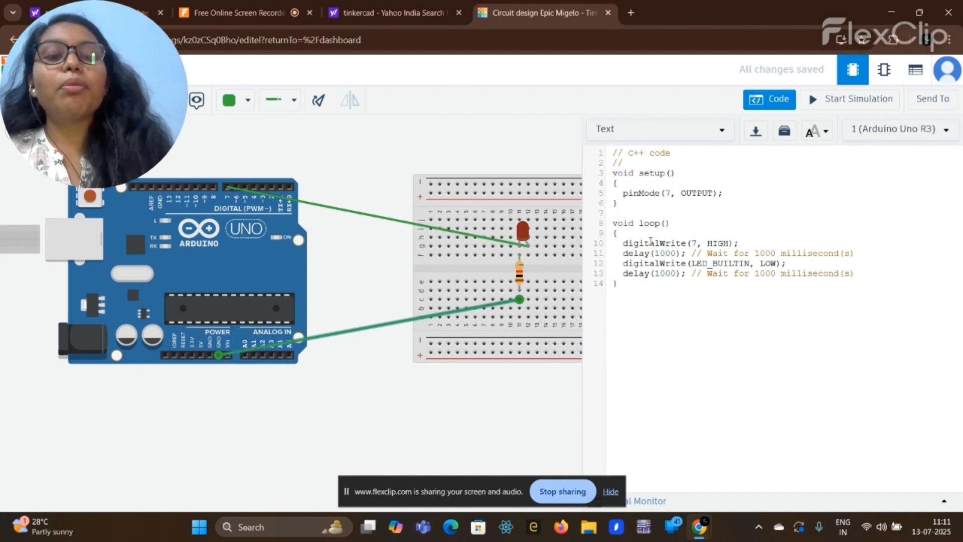
pyautogui.moveTo(619, 243); pyautogui.dragTo(732, 242)
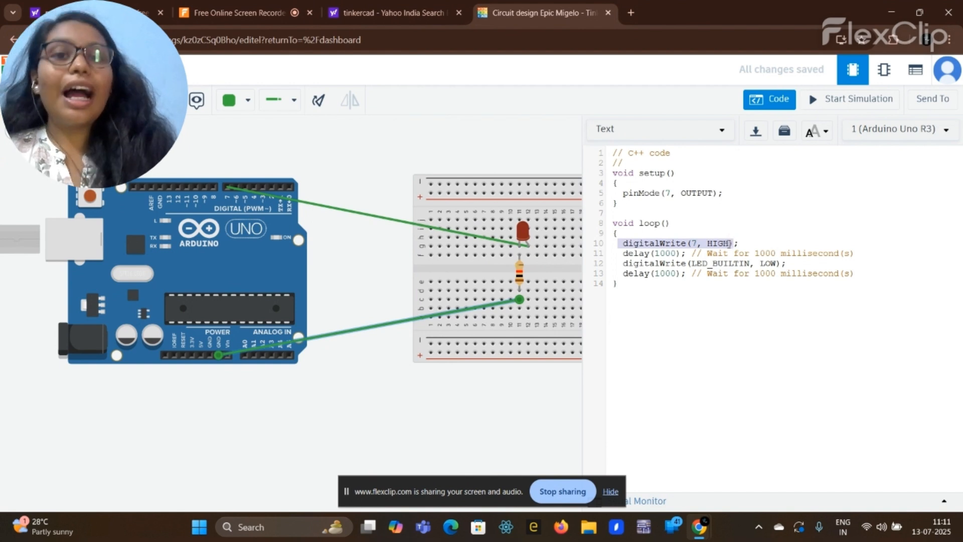
pyautogui.moveTo(618, 264); pyautogui.dragTo(781, 265)
pyautogui.click(781, 265)
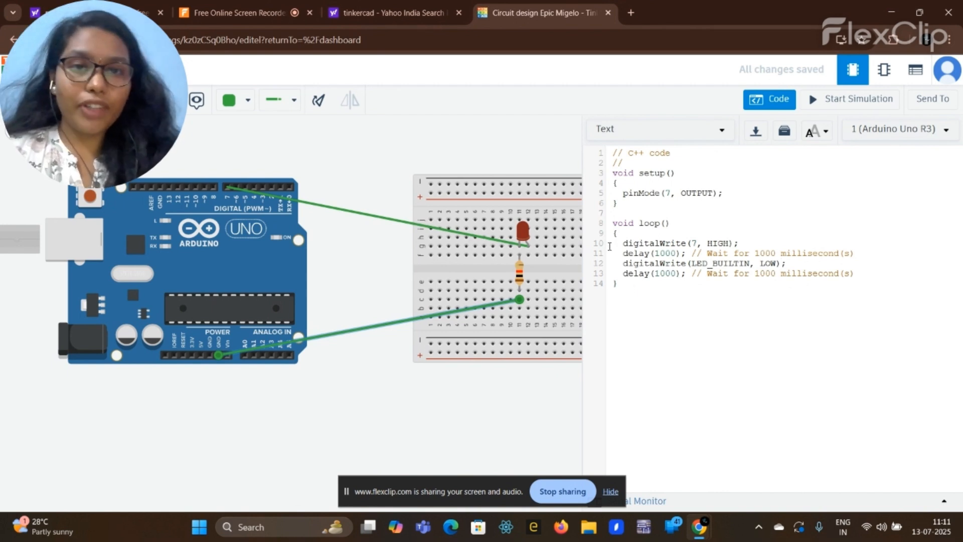
pyautogui.click(624, 244)
pyautogui.moveTo(625, 244); pyautogui.dragTo(742, 242)
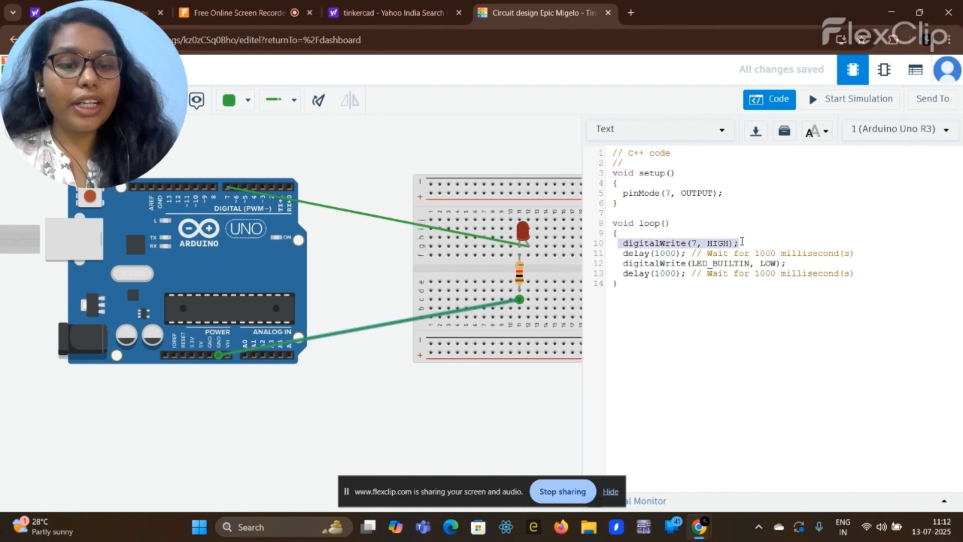
pyautogui.click(742, 241)
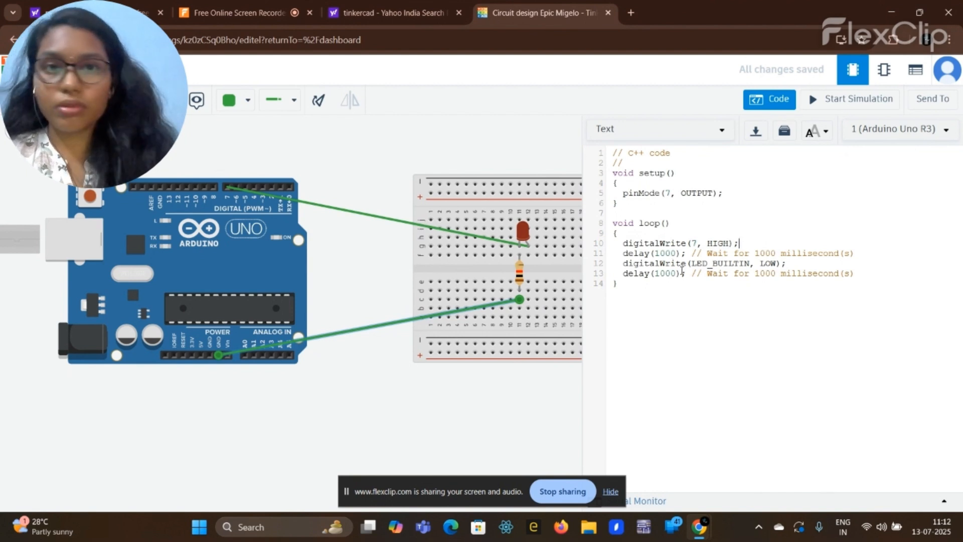
# Step: Replace LED_BUILTIN with 7 in the digitalWrite LOW call inside loop() and start the simulation
pyautogui.click(749, 264)
pyautogui.press('BackSpace')
pyautogui.press('BackSpace')
pyautogui.press('BackSpace')
pyautogui.press('BackSpace')
pyautogui.press('BackSpace')
pyautogui.press('BackSpace')
pyautogui.press('BackSpace')
pyautogui.press('BackSpace')
pyautogui.press('BackSpace')
pyautogui.press('BackSpace')
pyautogui.press('BackSpace')
pyautogui.write('7')
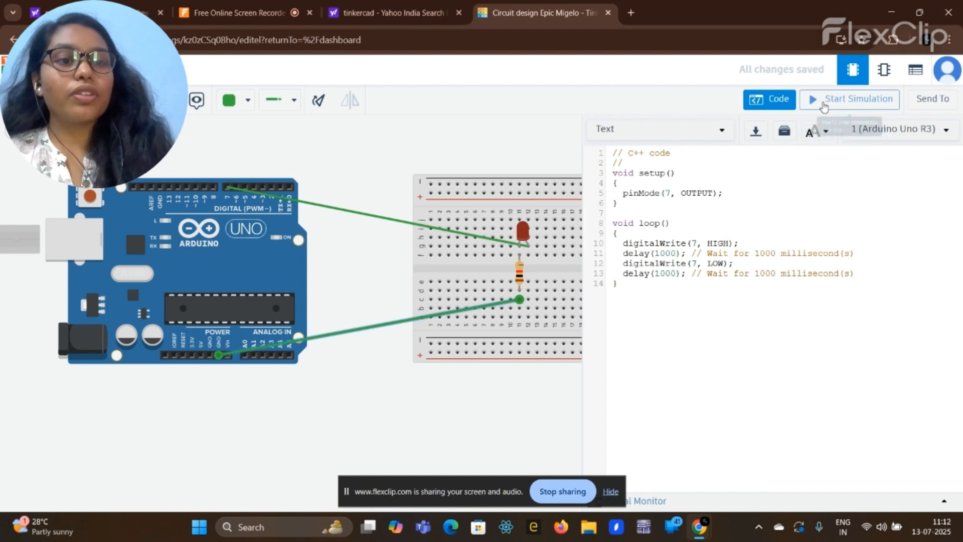
pyautogui.click(823, 106)
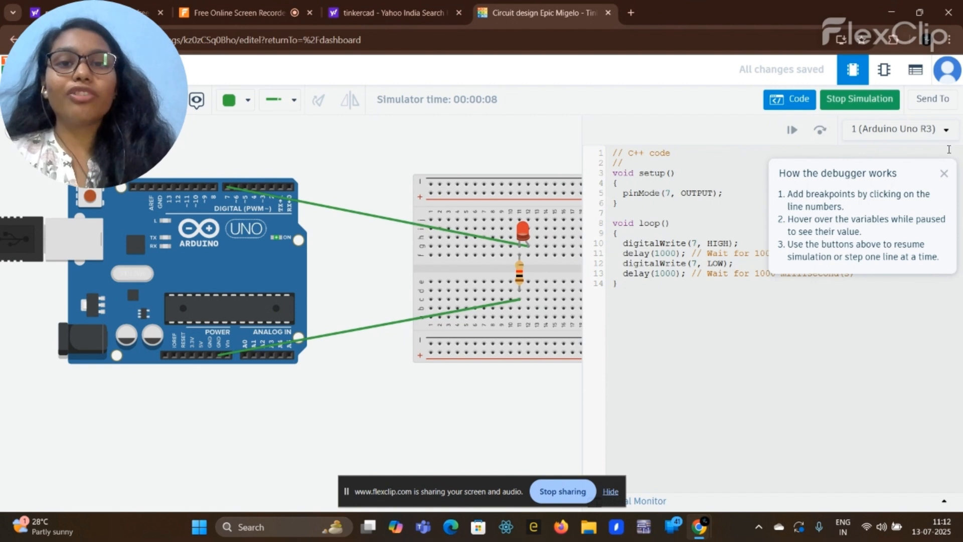
# Step: Stop the running simulation and set the delay after the digitalWrite HIGH call in loop() to 2000
pyautogui.click(943, 174)
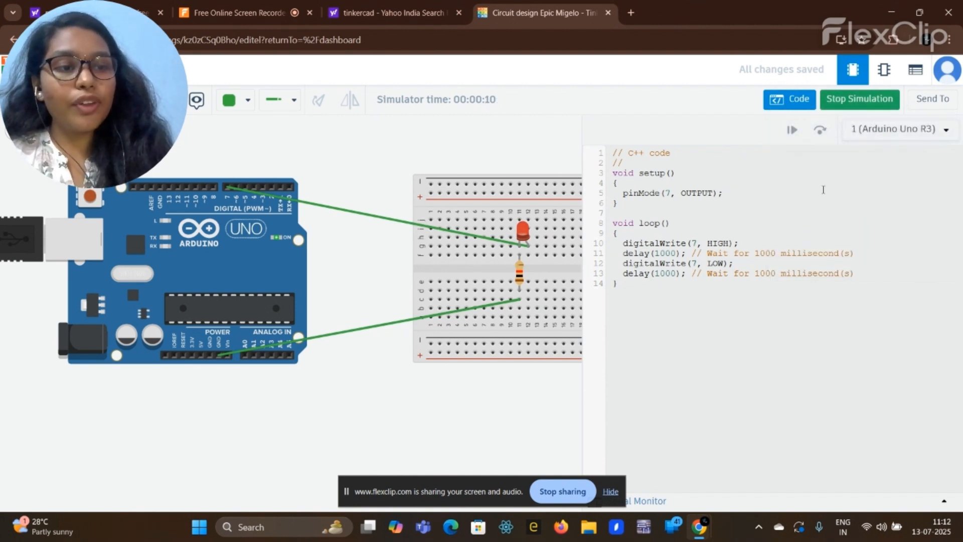
pyautogui.click(854, 106)
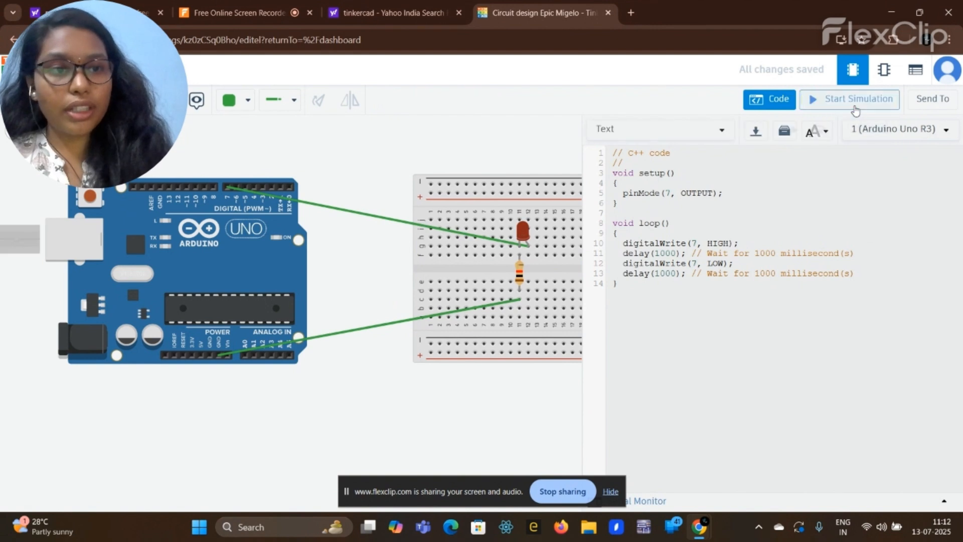
pyautogui.click(676, 254)
pyautogui.press('BackSpace')
pyautogui.press('BackSpace')
pyautogui.press('BackSpace')
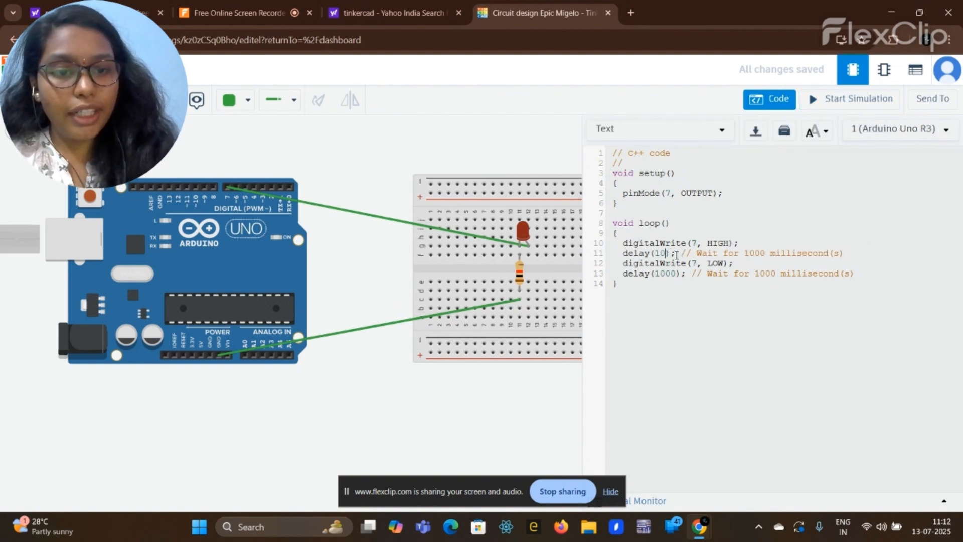
pyautogui.press('BackSpace')
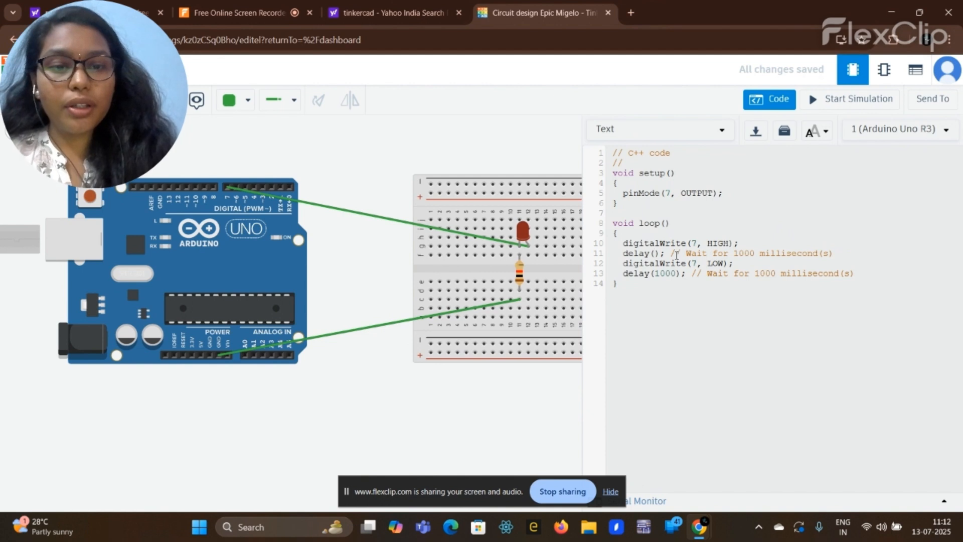
pyautogui.write('2000')
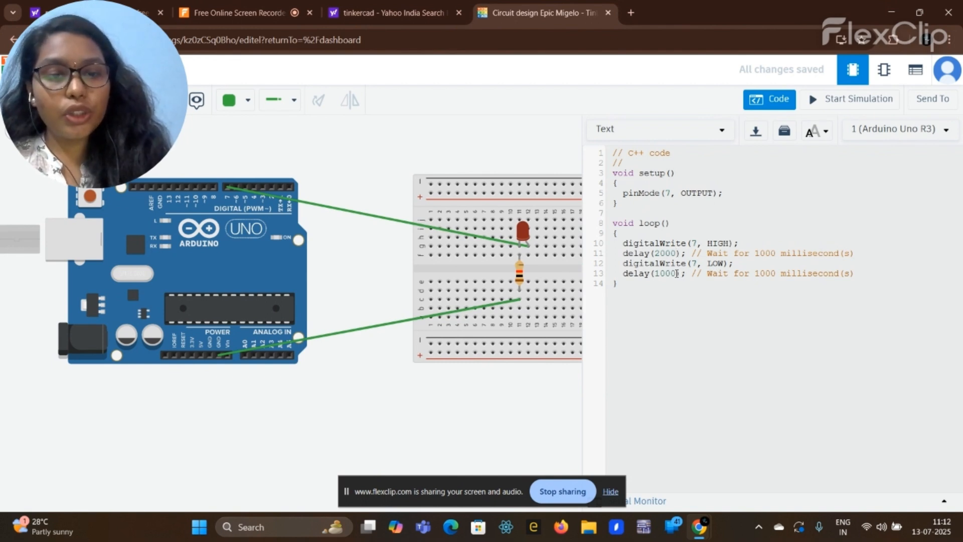
# Step: Set the delay after the digitalWrite LOW call in loop() to 5000 and test the blink timing with a simulation run
pyautogui.press('BackSpace')
pyautogui.press('BackSpace')
pyautogui.press('BackSpace')
pyautogui.press('BackSpace')
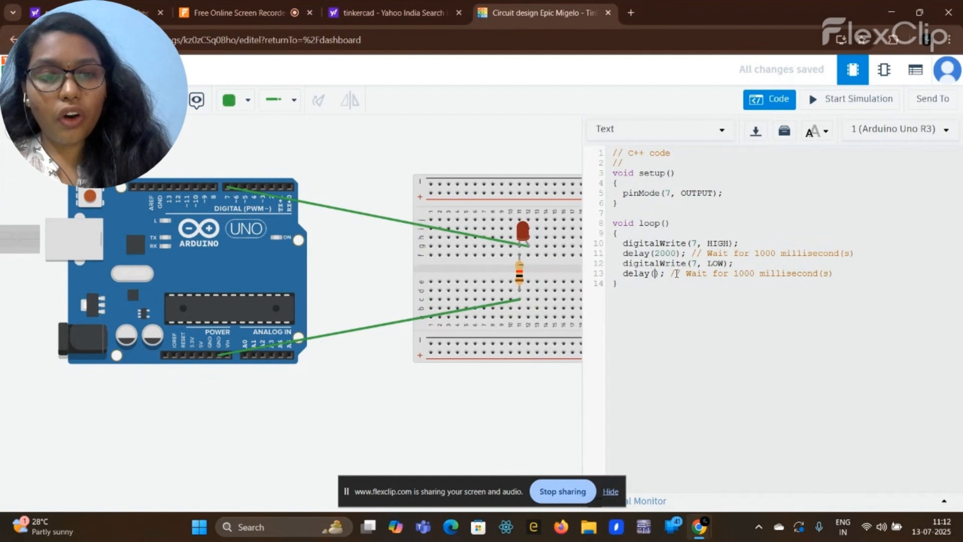
pyautogui.write('5000')
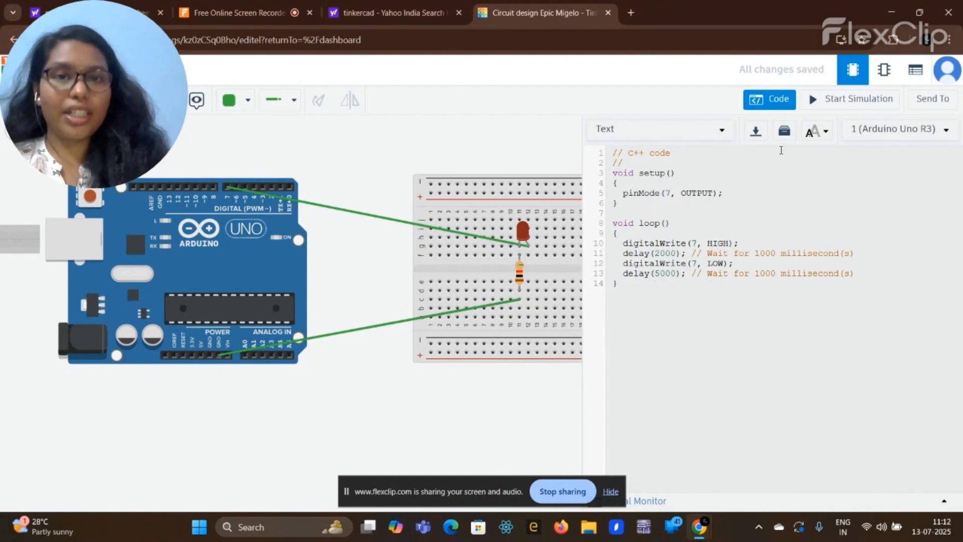
pyautogui.click(819, 102)
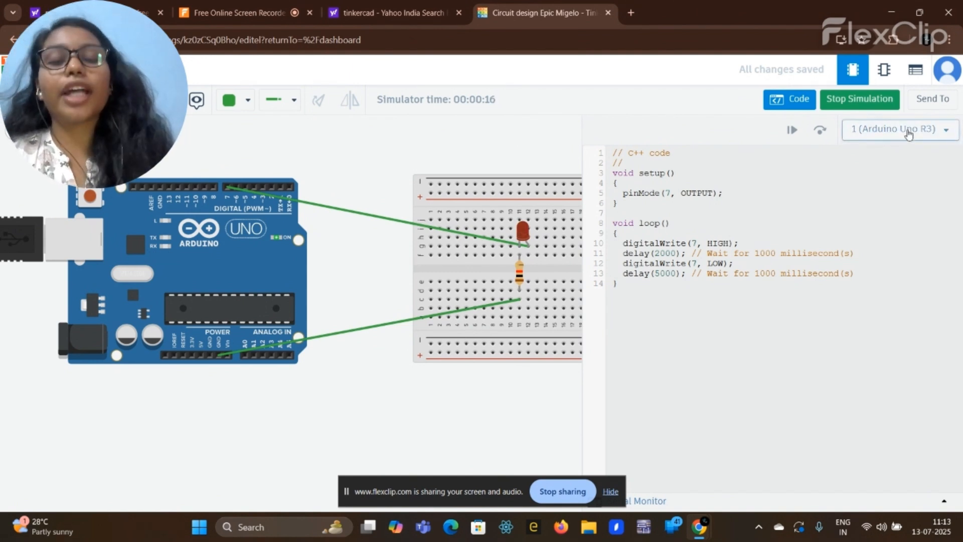
pyautogui.click(869, 104)
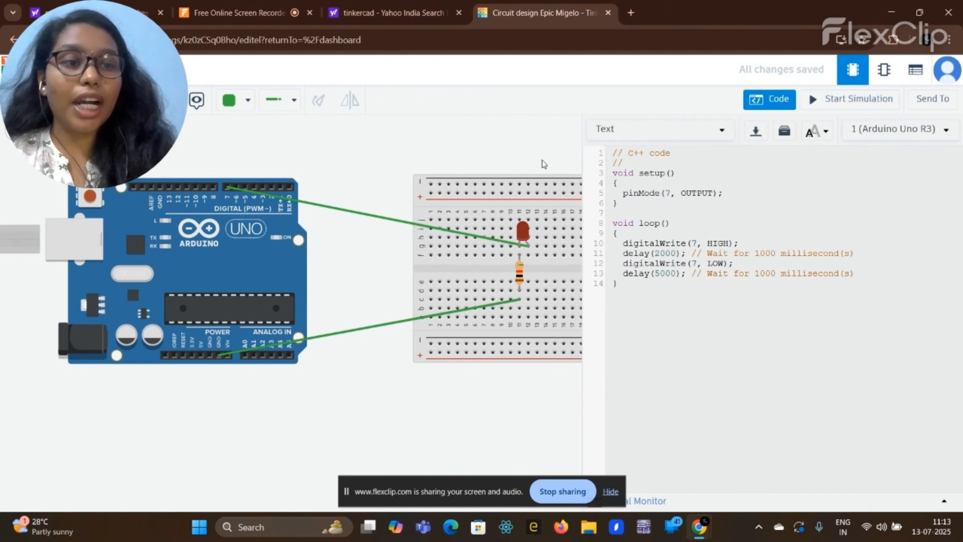